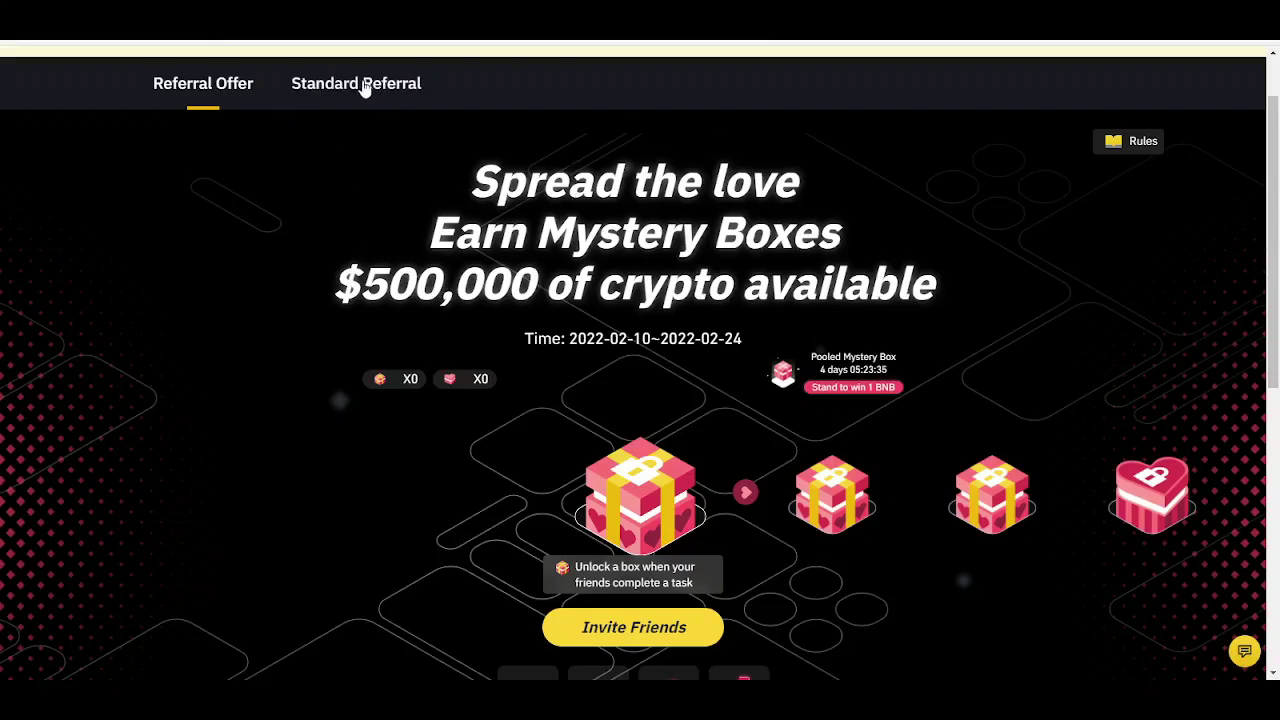
- Review the Standard Referral default list, leaving the 20% you receive / 0% friends split unchanged
click(365, 88)
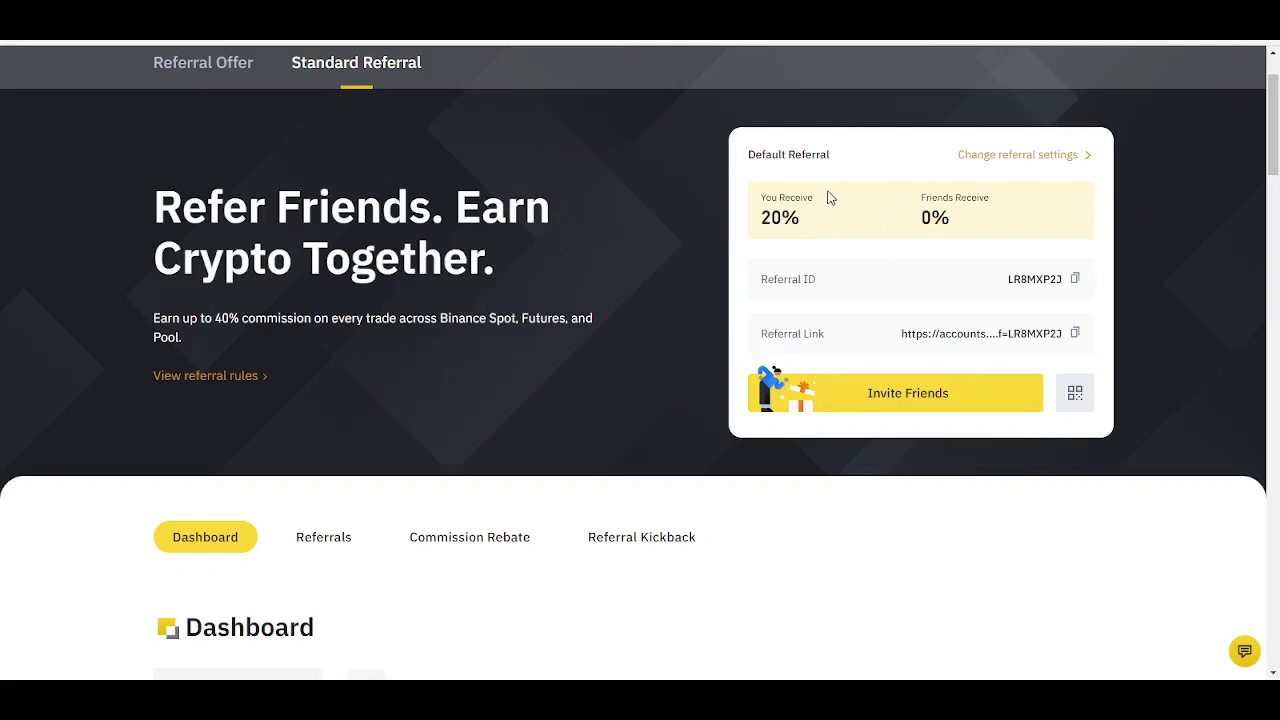
click(986, 158)
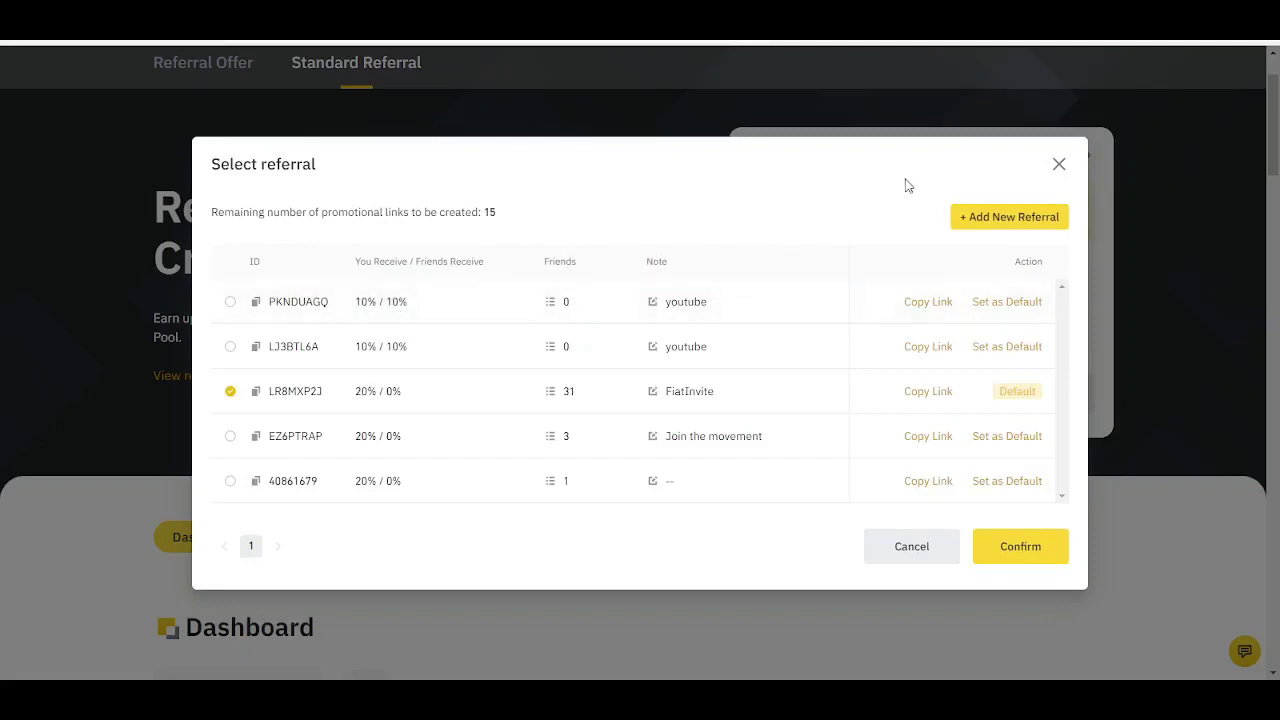
click(1058, 166)
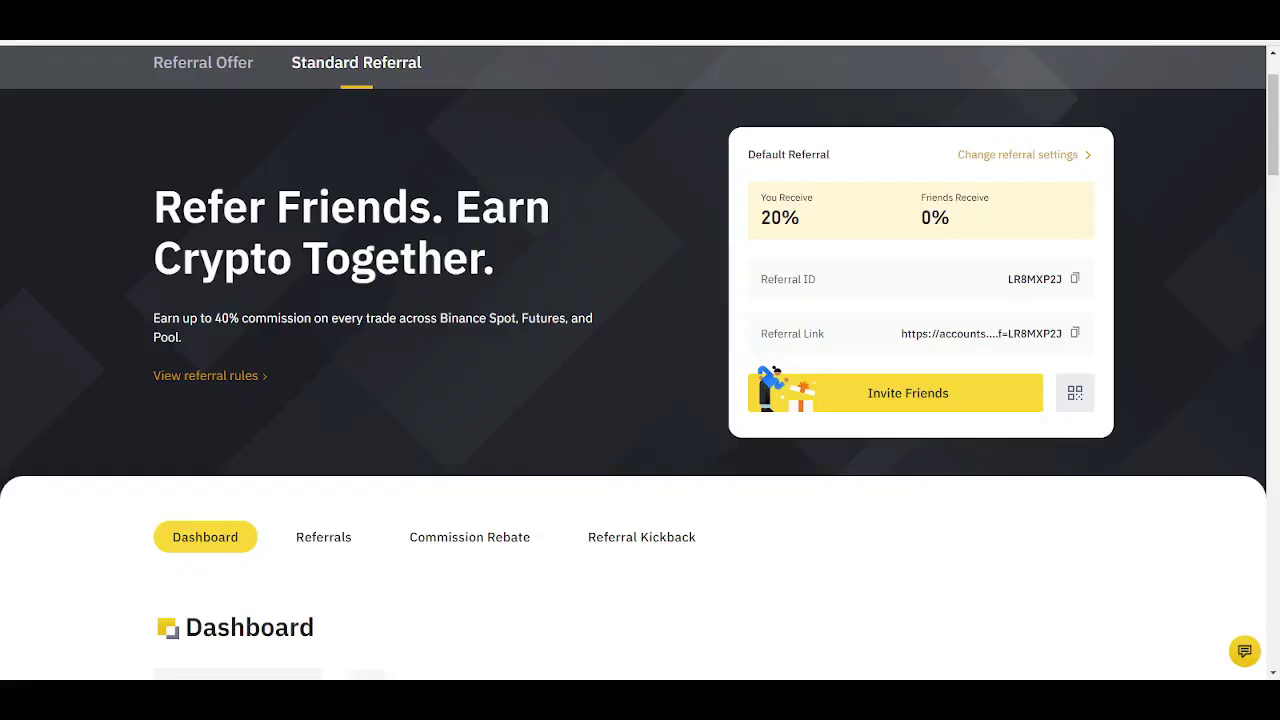
- Go to Derivatives > USDⓈ-M Futures to open the BTCUSDT perpetual trading page
scroll(506, 623, up, 1)
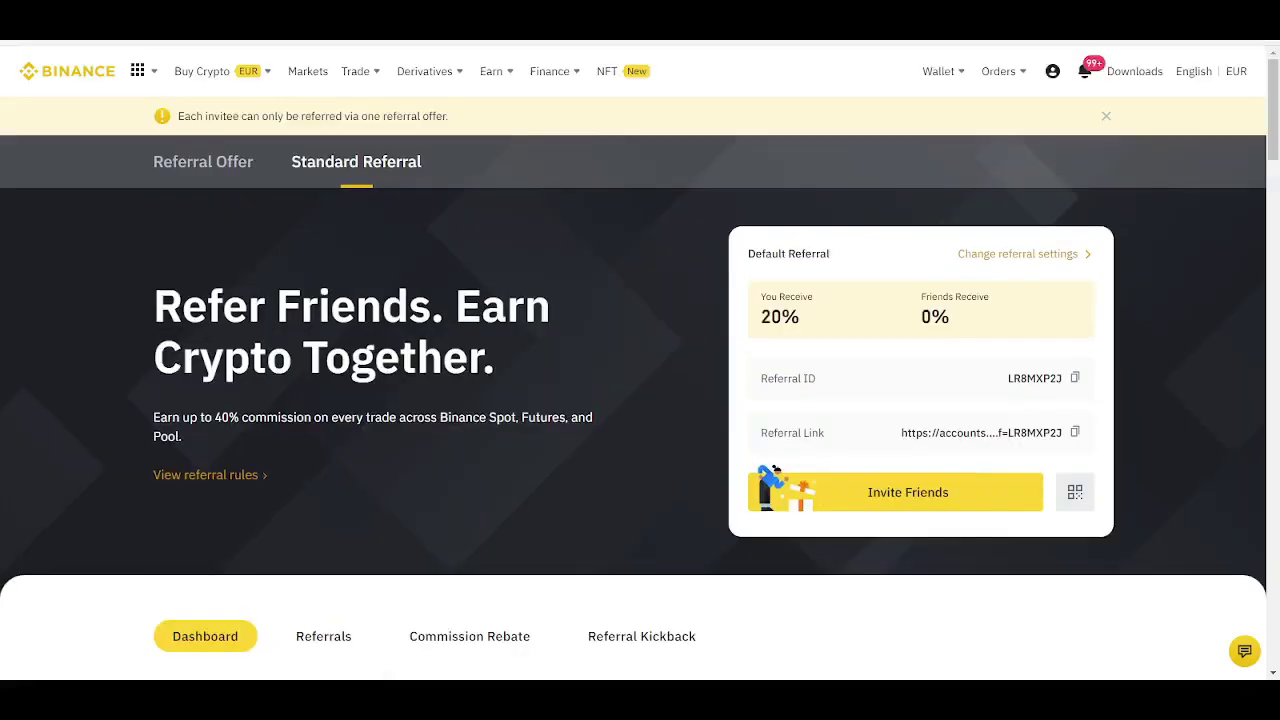
mouse_move(428, 71)
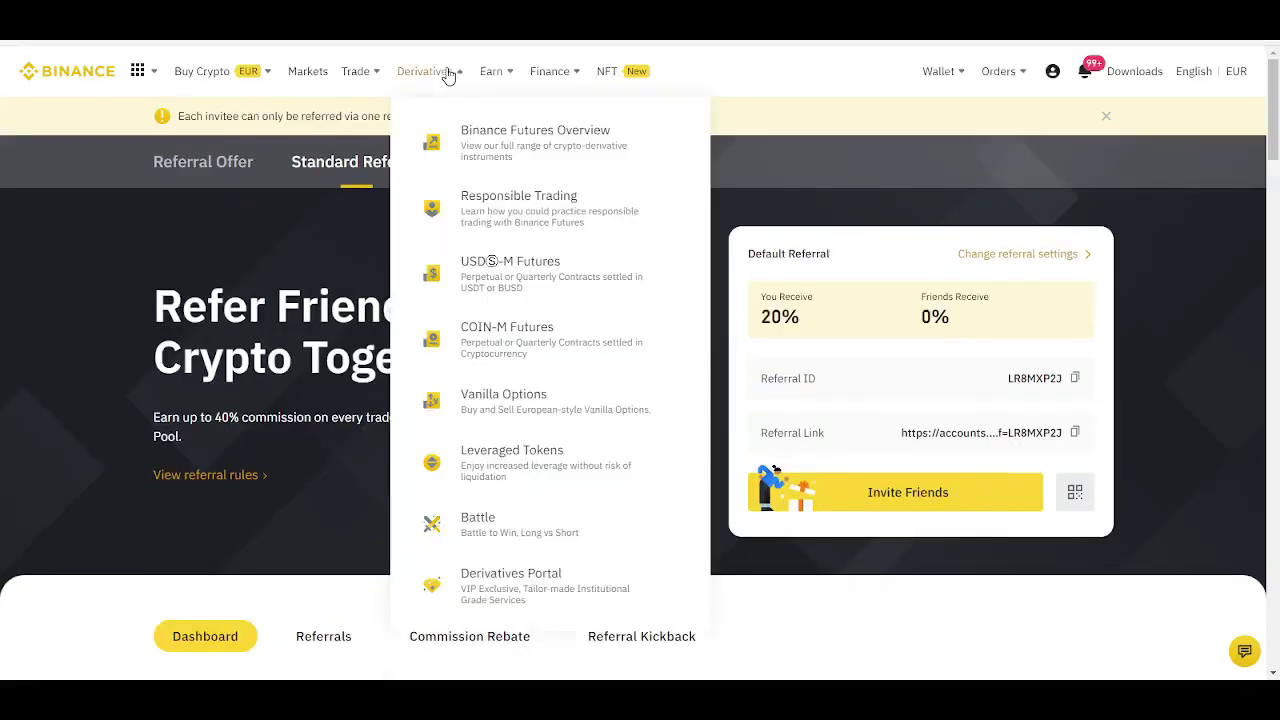
click(545, 277)
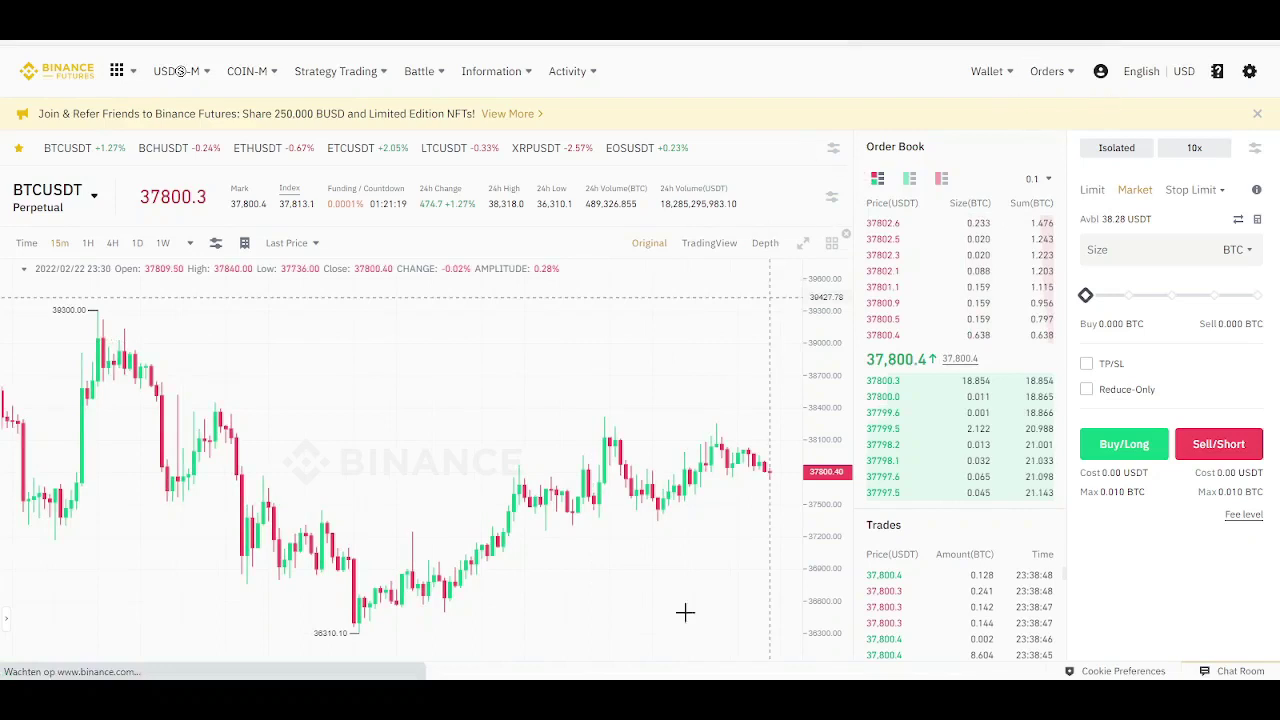
- Apply the dark theme, then switch the order form to Limit at 37,800.3 USDT
click(1250, 74)
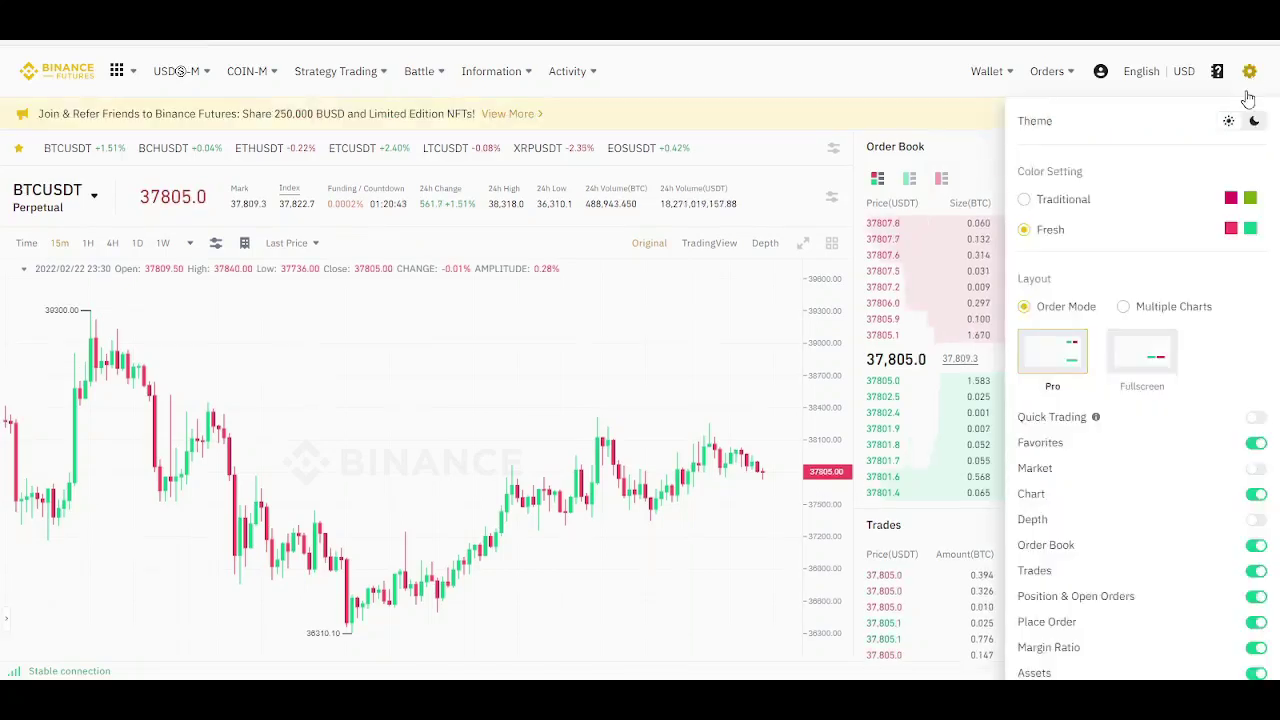
click(1256, 124)
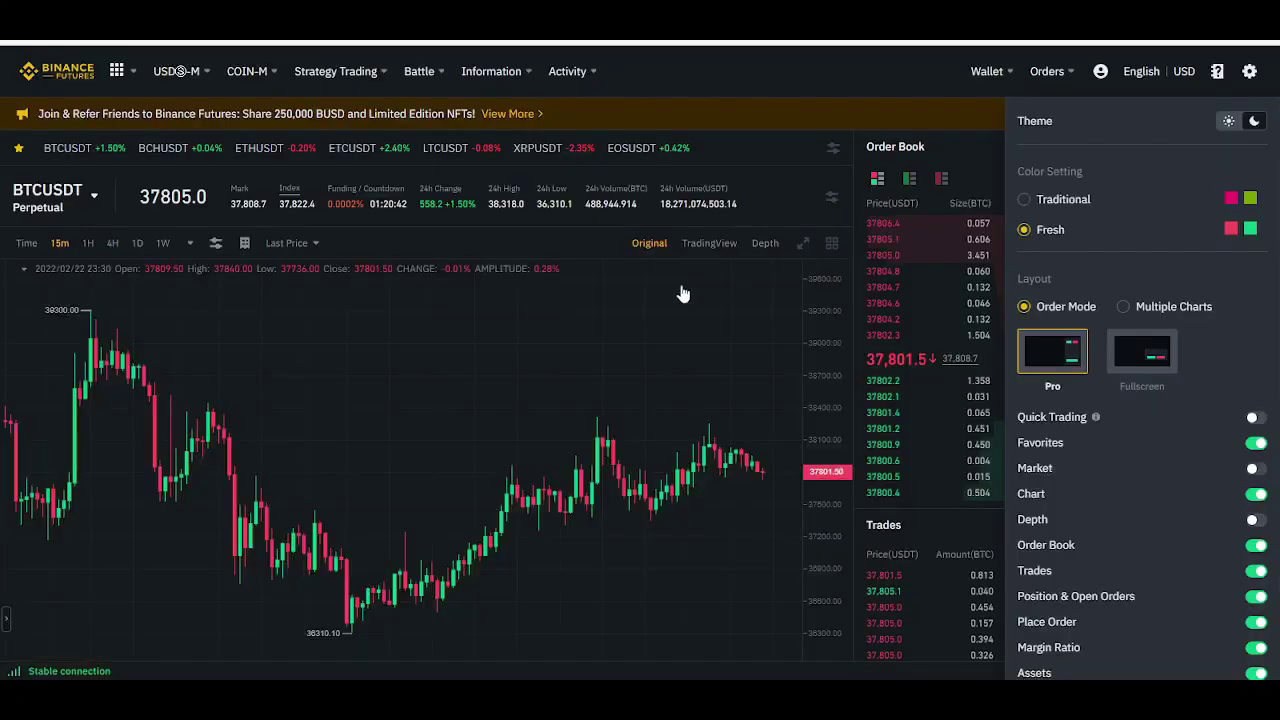
click(609, 302)
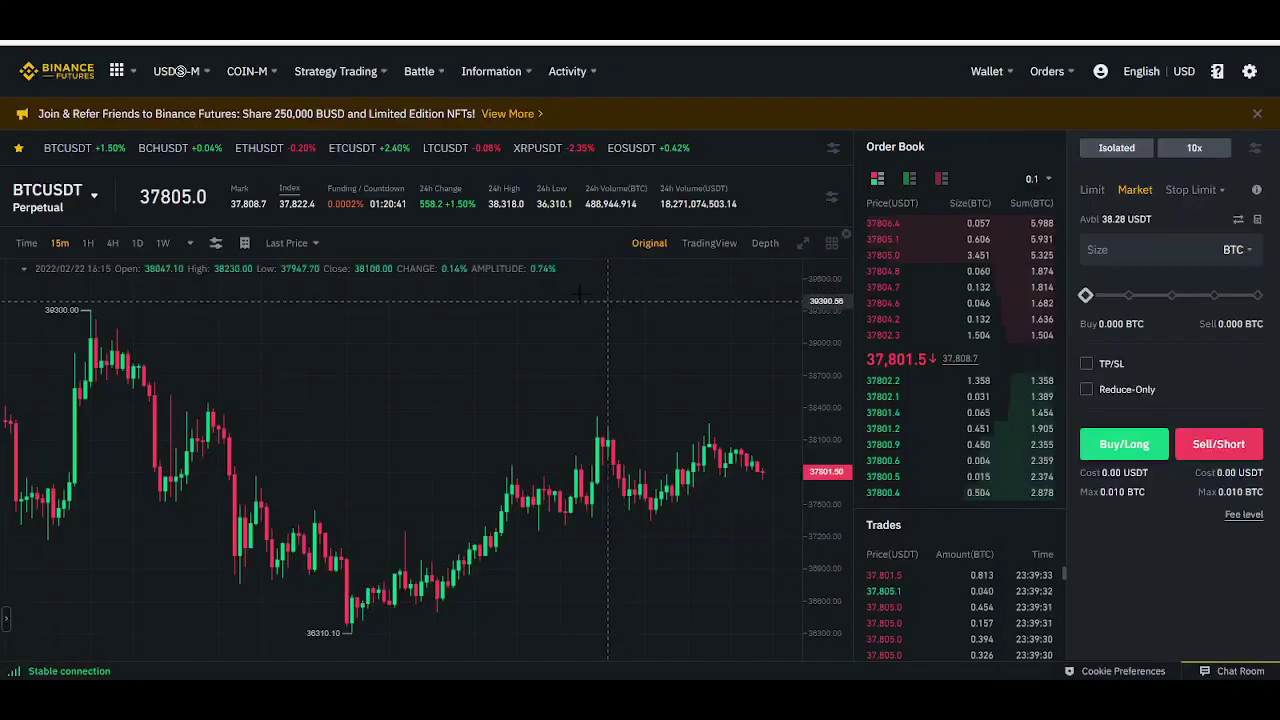
scroll(700, 400, down, 1)
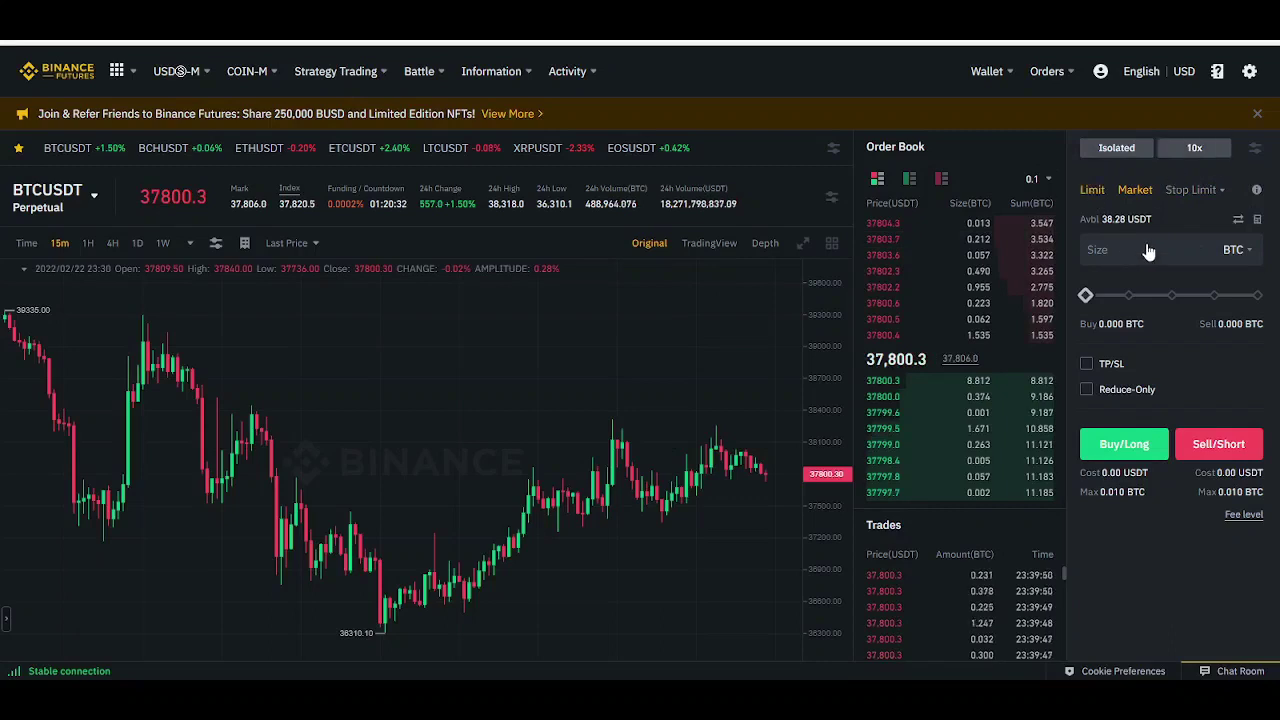
click(1092, 189)
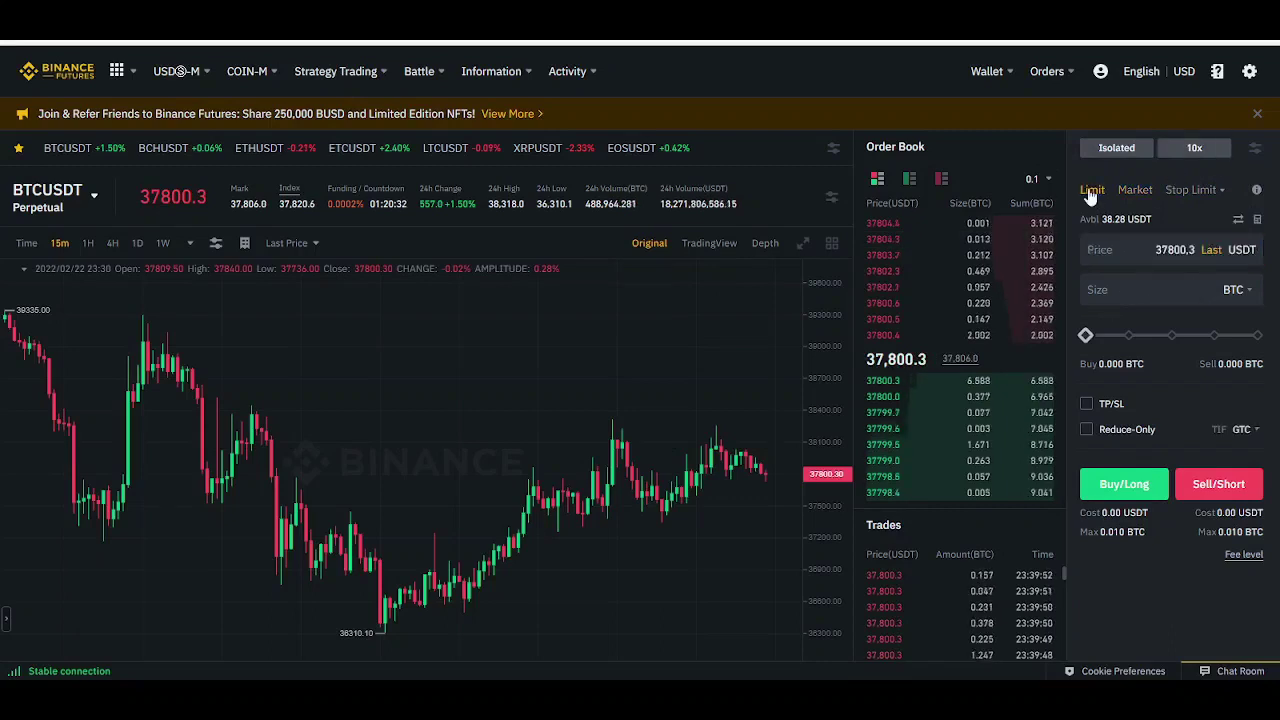
- Search 'api' and switch to API3USDT Perpetual, with limit price 5.640 USDT
click(88, 201)
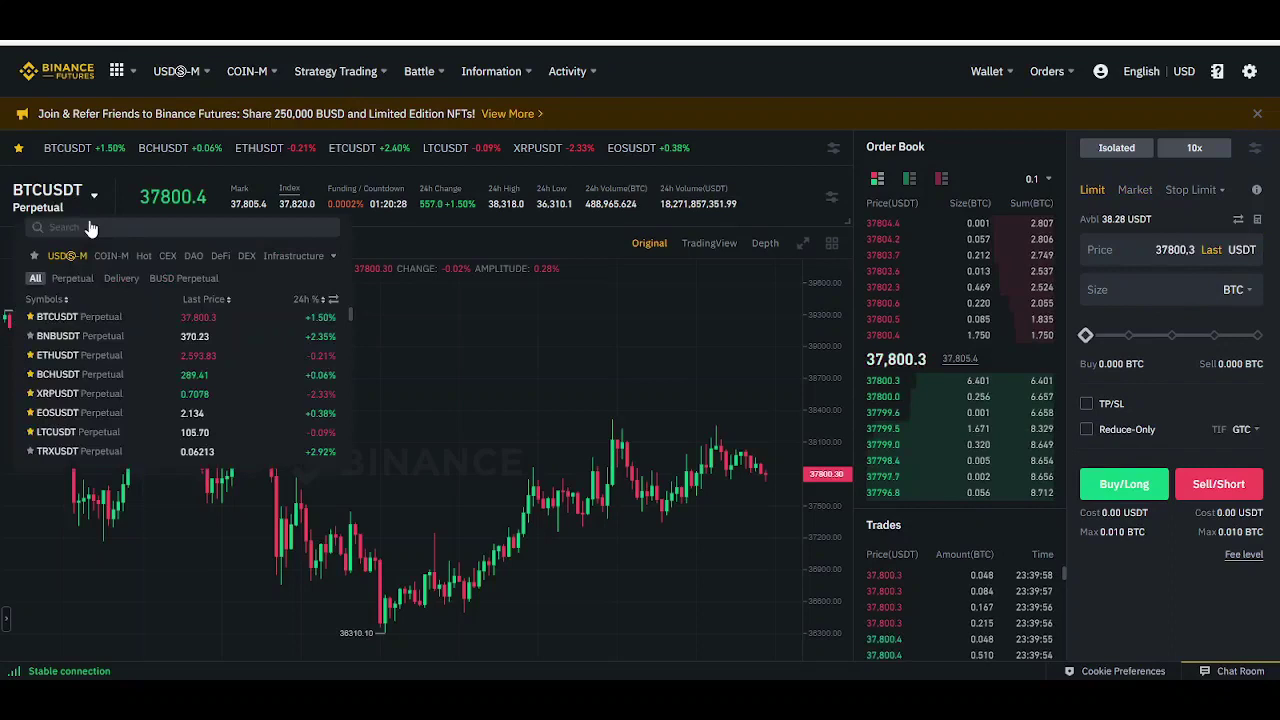
click(90, 227)
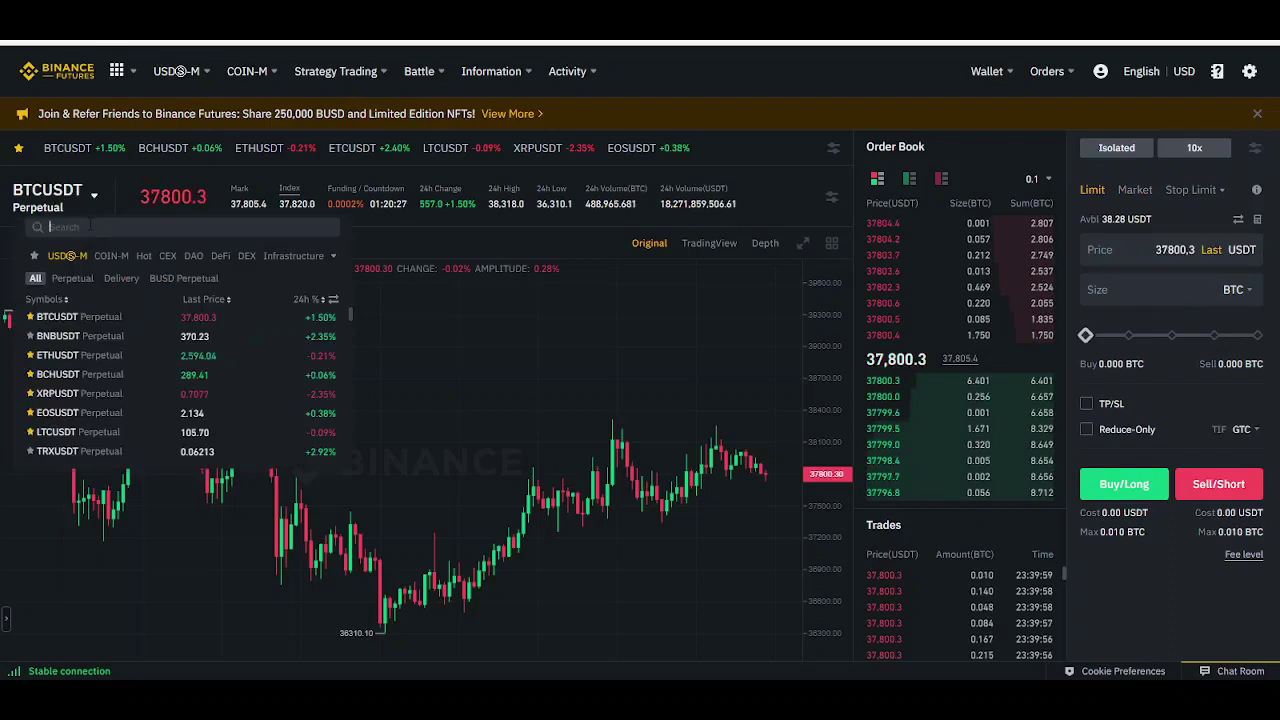
text(api)
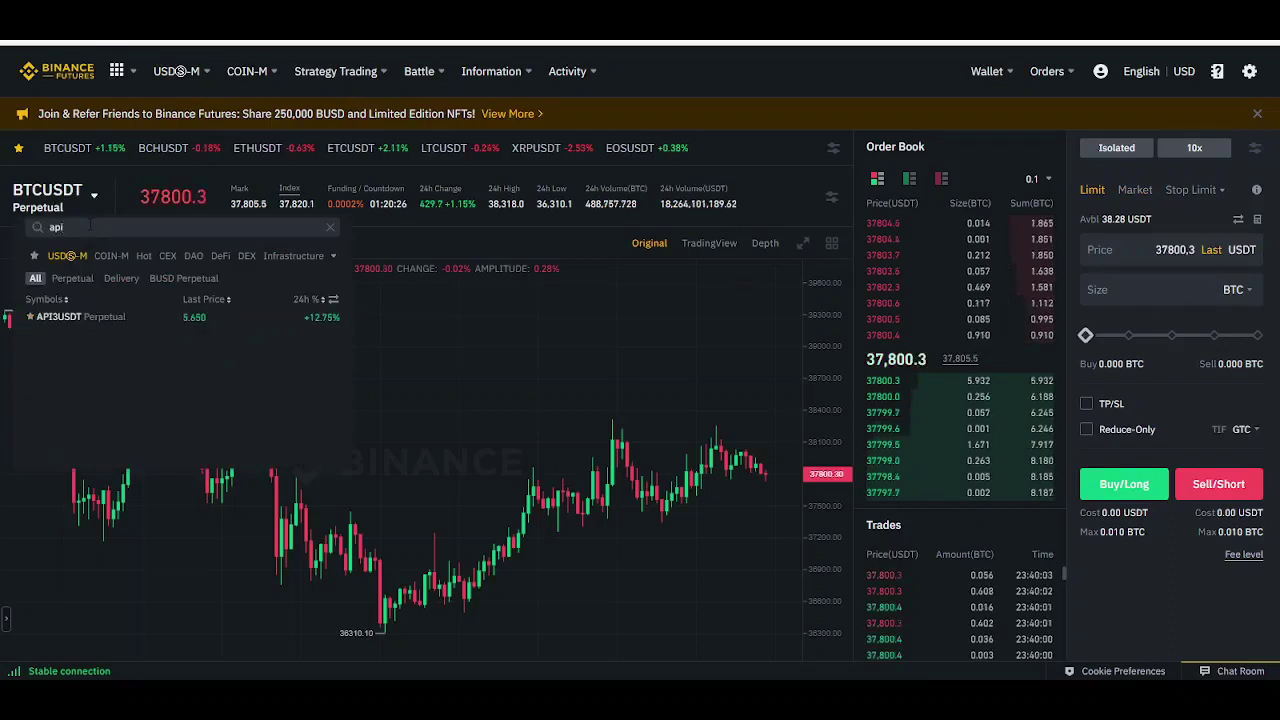
click(118, 320)
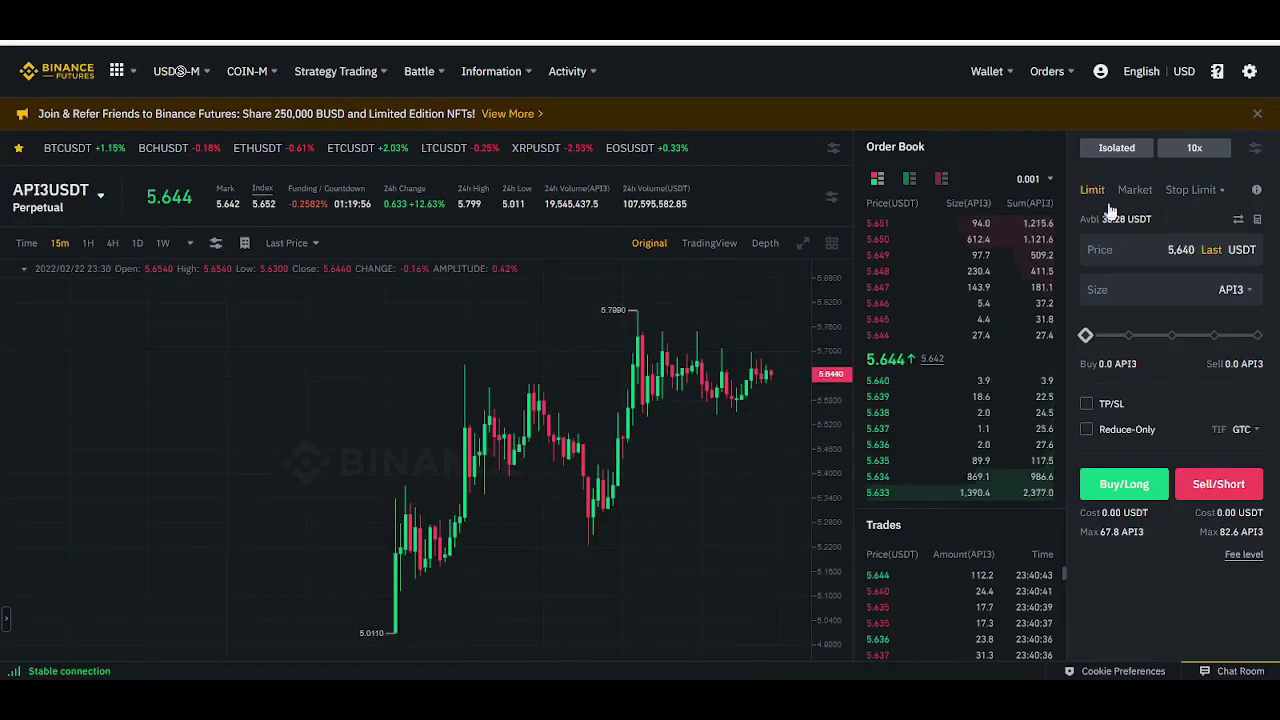
click(1120, 250)
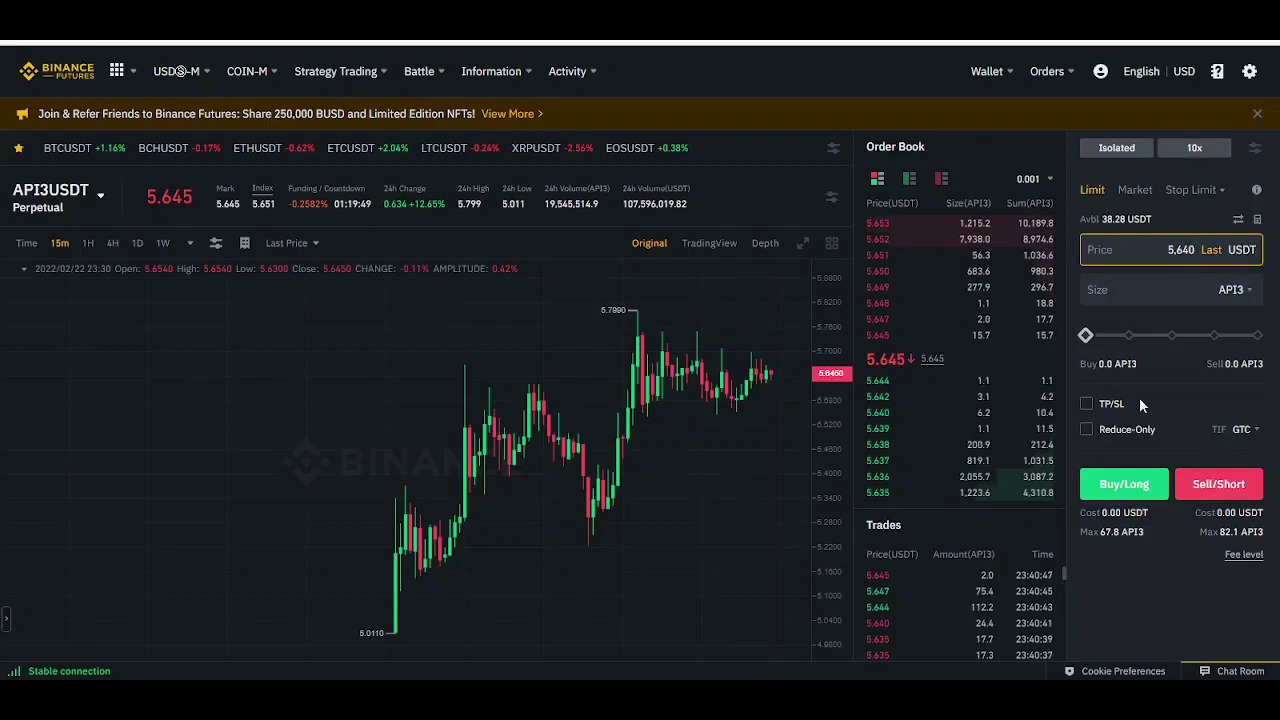
- Buy/Long API3USDT at market with about 10% of the balance, leaving 34.47 USDT
click(1136, 196)
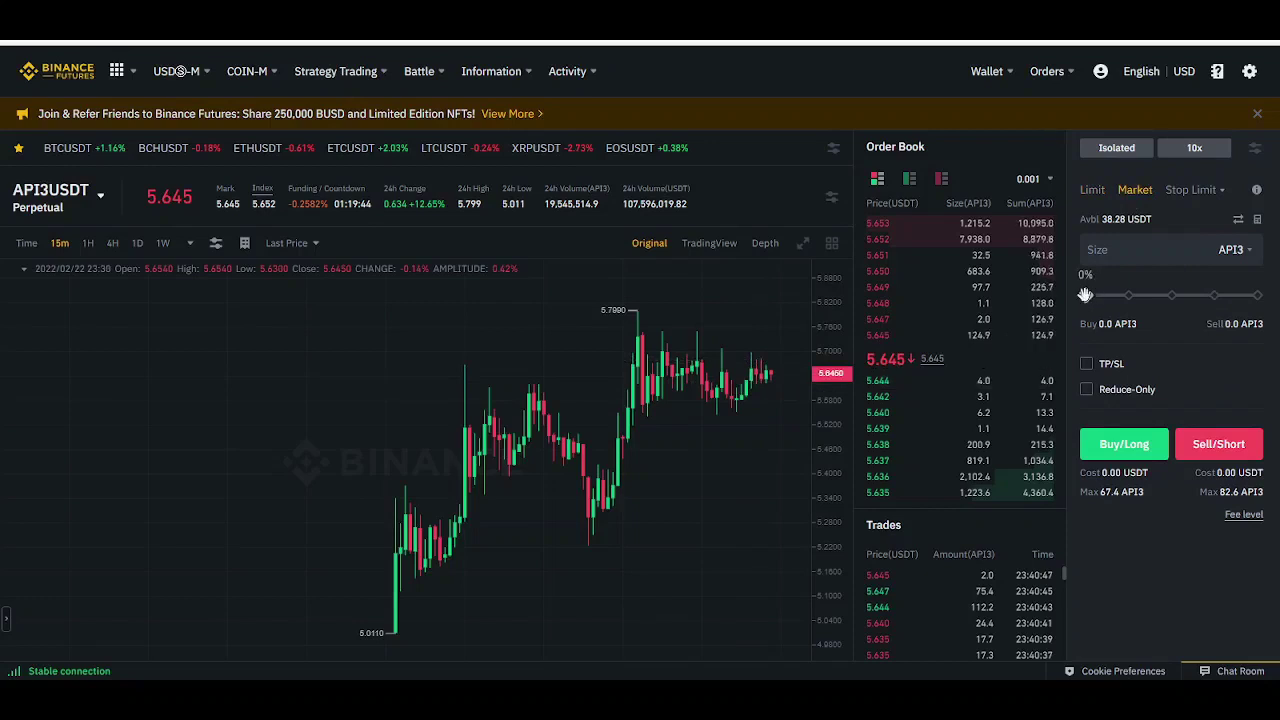
drag(1086, 296, 1103, 296)
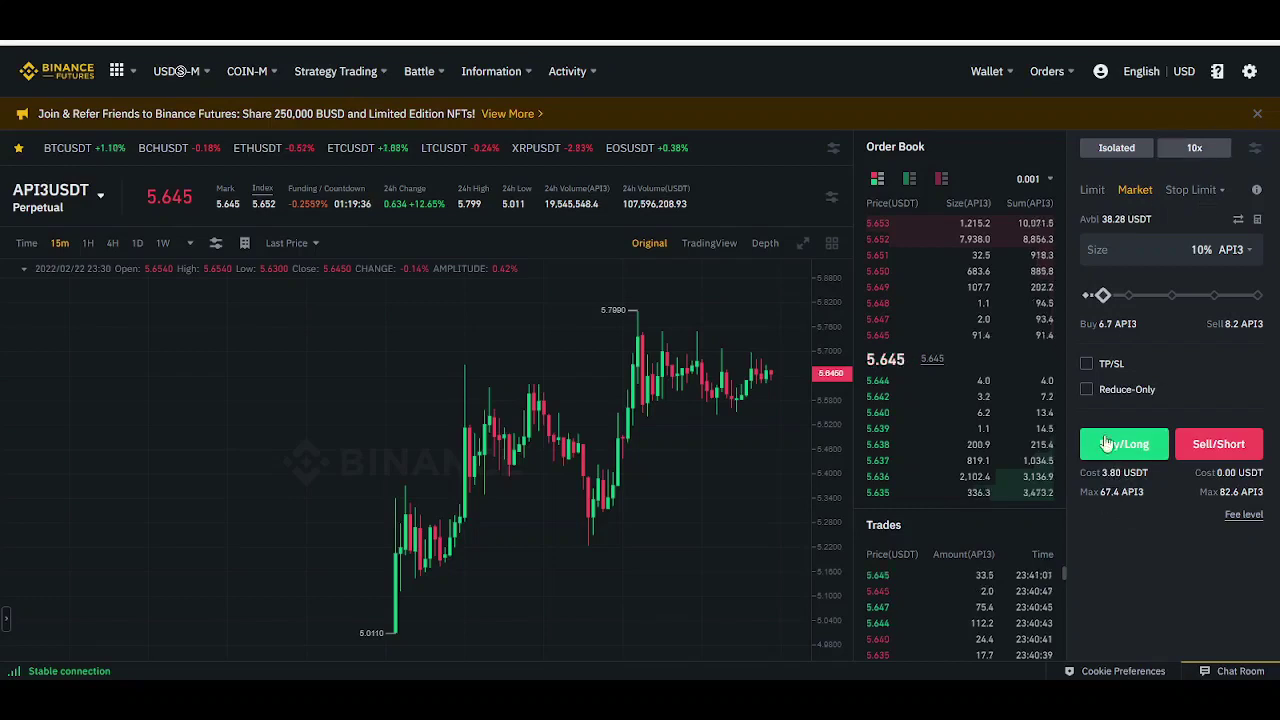
click(1112, 443)
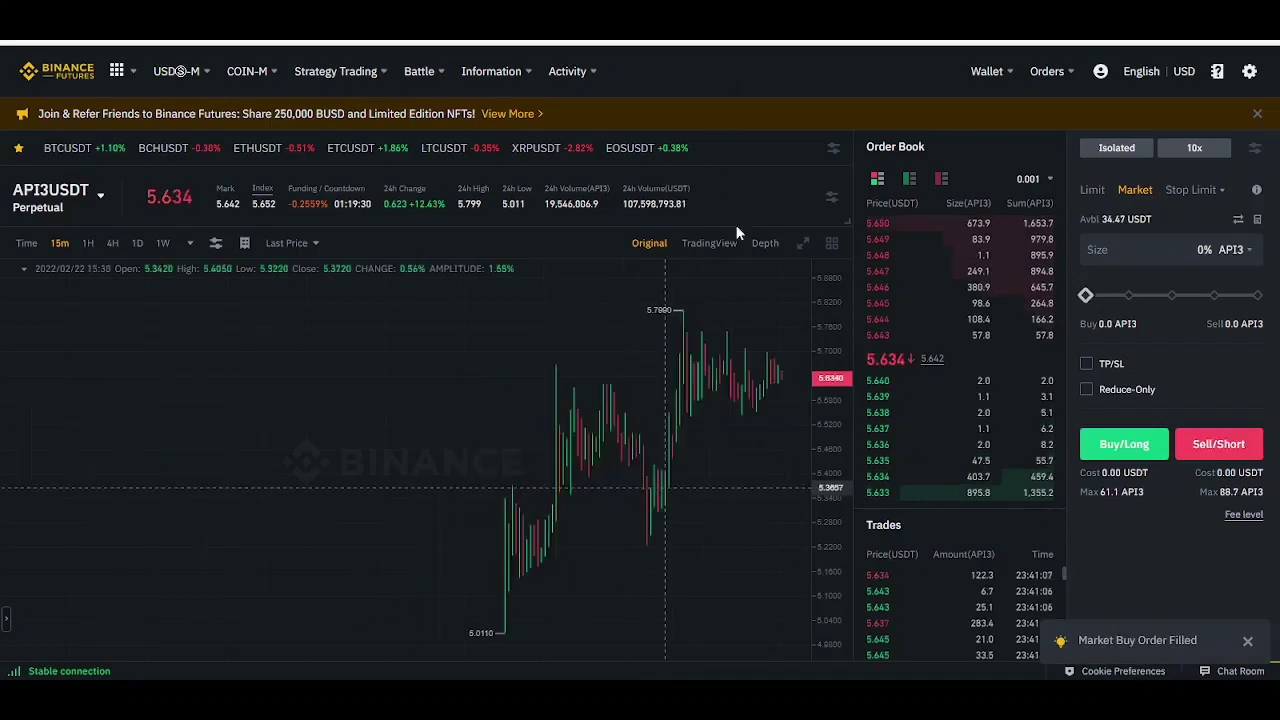
- Enter a 7 USDT take profit and 5 USDT stop loss for the API3USDT position
scroll(735, 224, down, 2)
scroll(630, 295, down, 1)
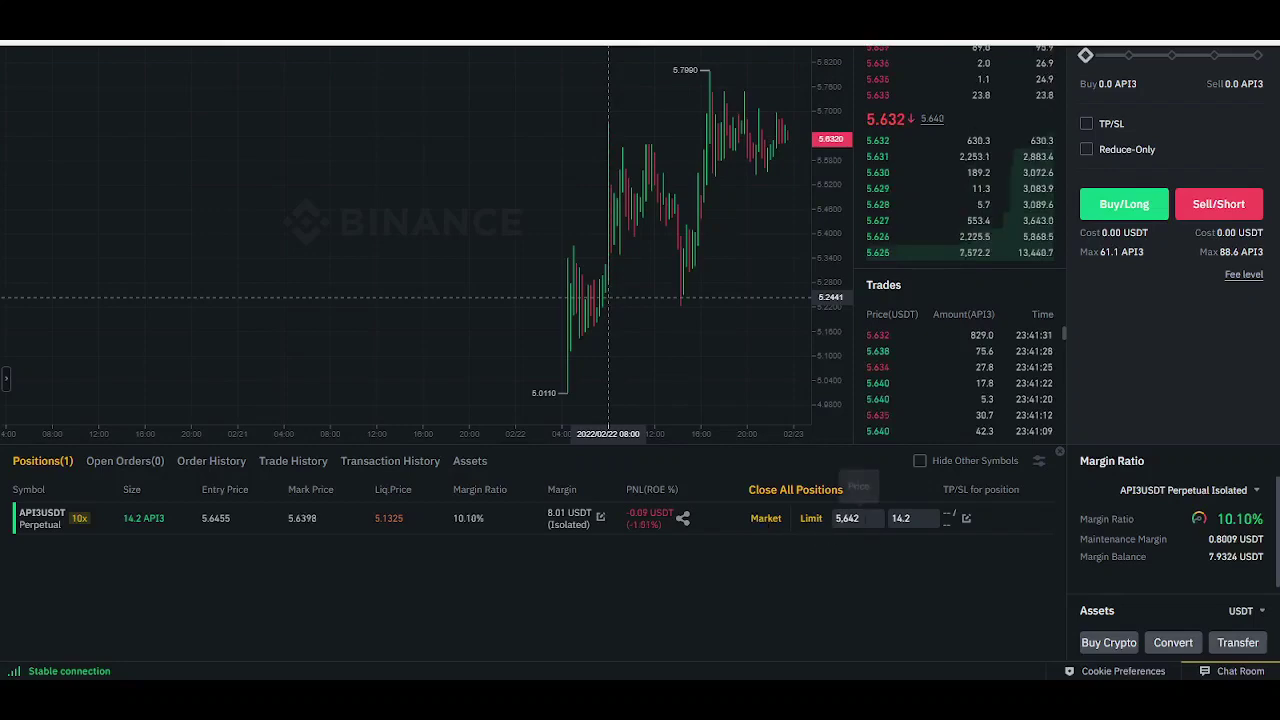
click(965, 520)
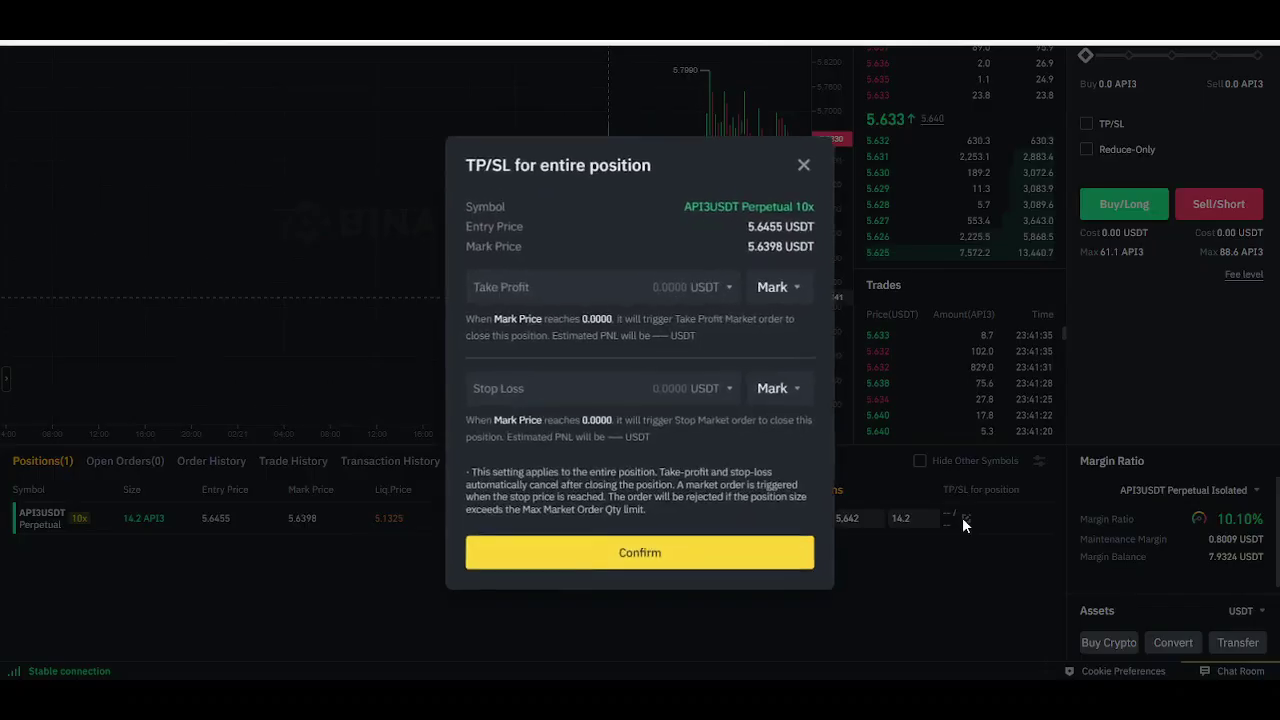
click(552, 290)
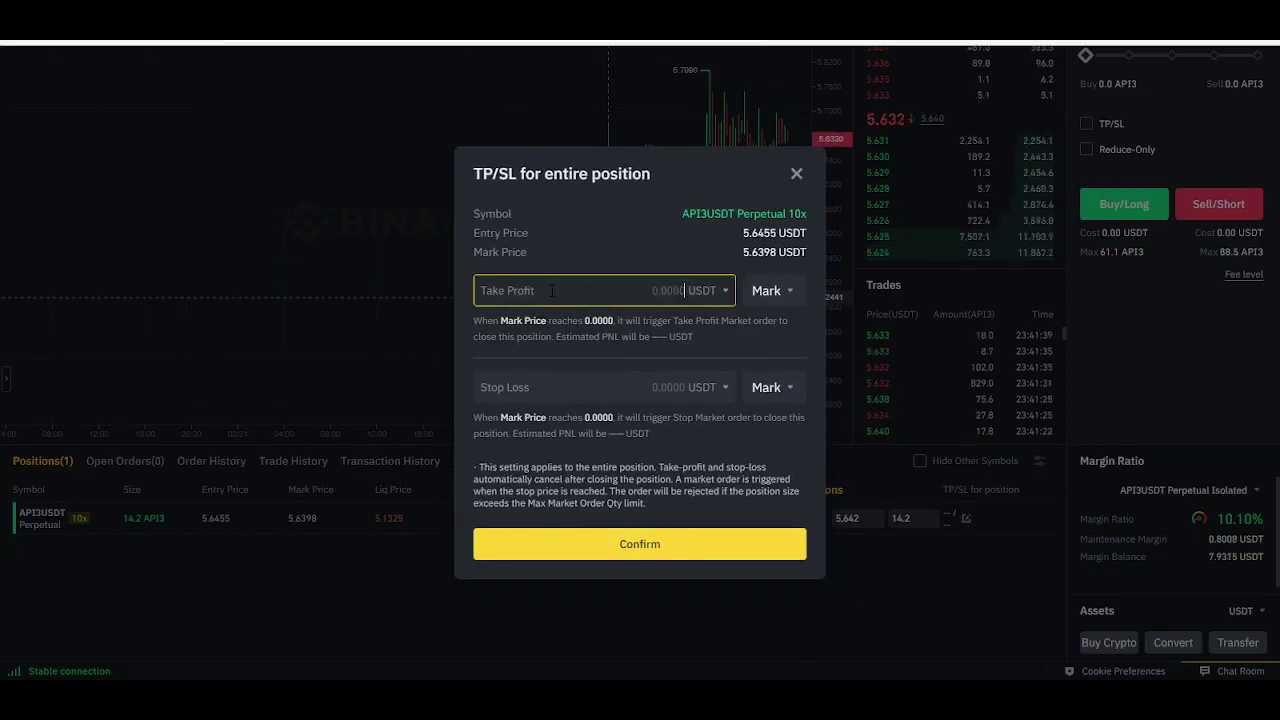
text(7)
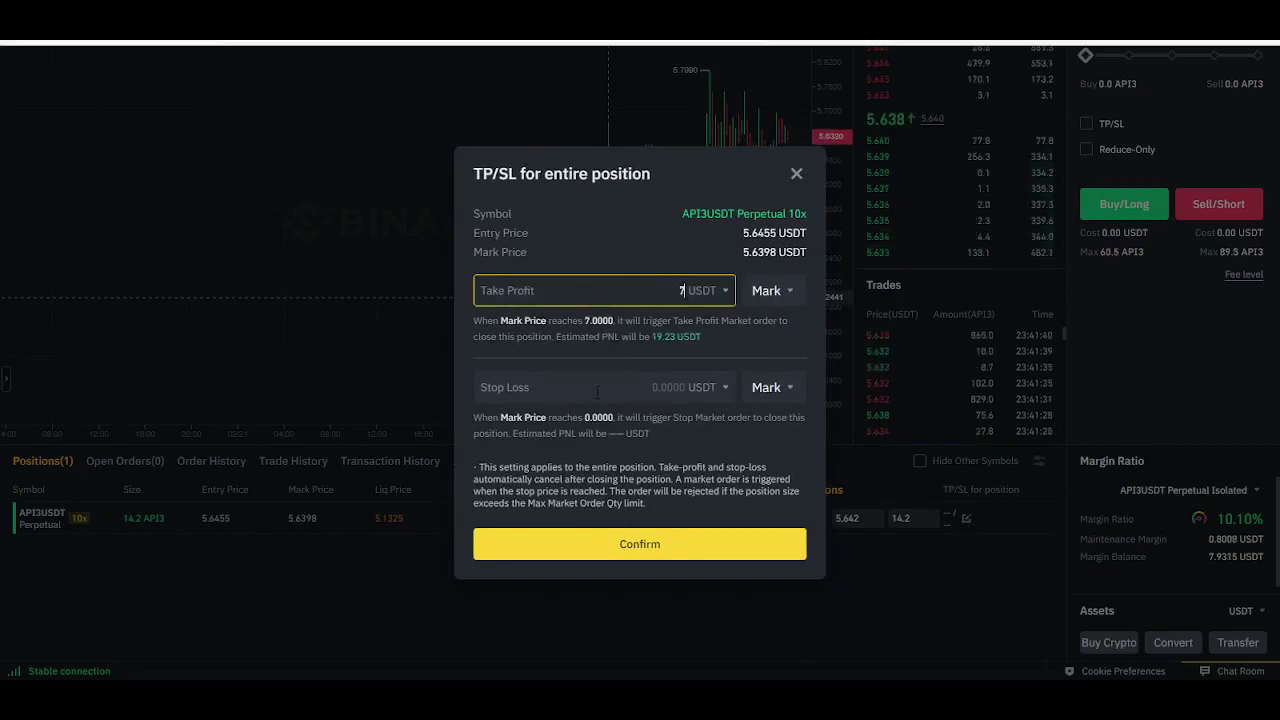
click(597, 392)
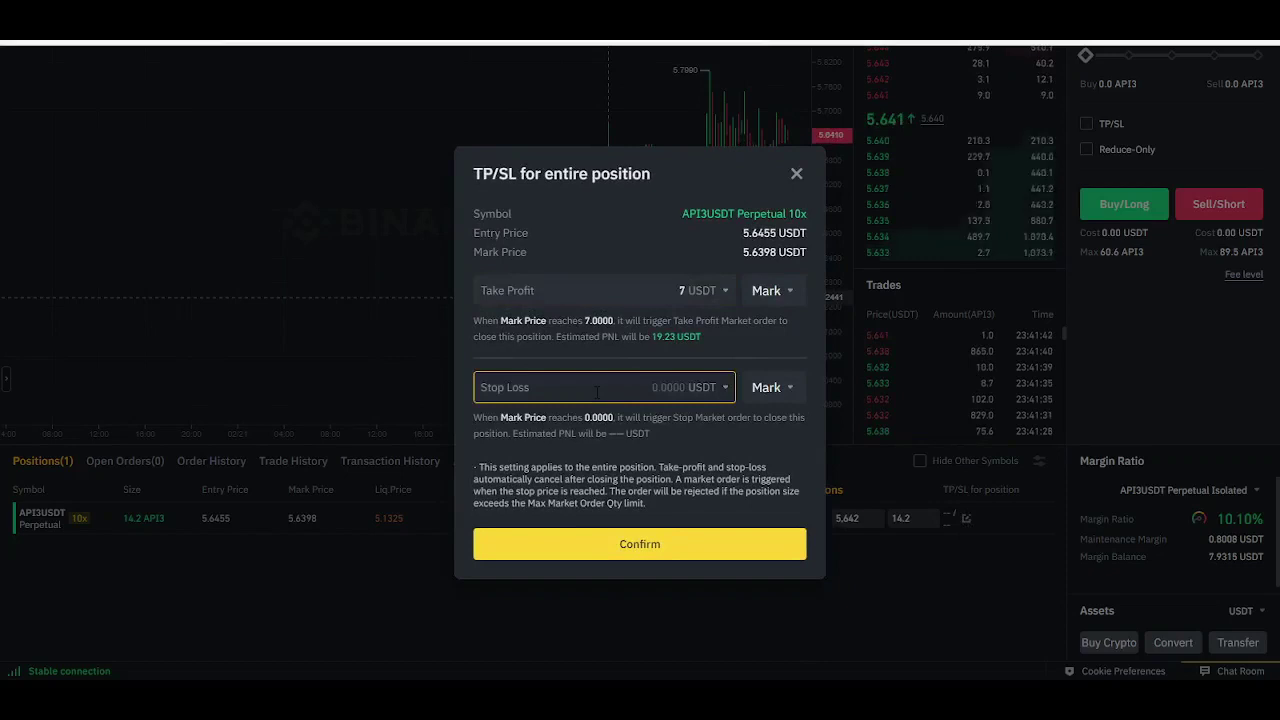
text(5)
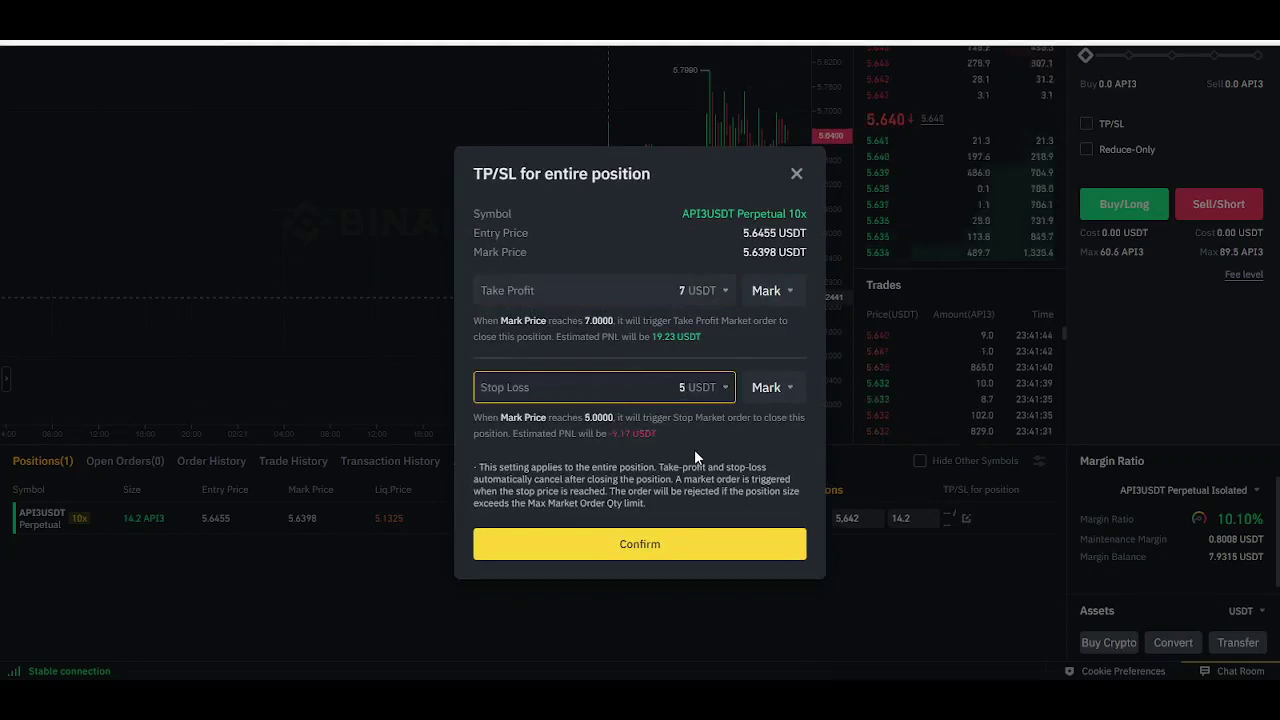
- Dismiss the TP/SL settings and scroll back up the futures page
click(798, 173)
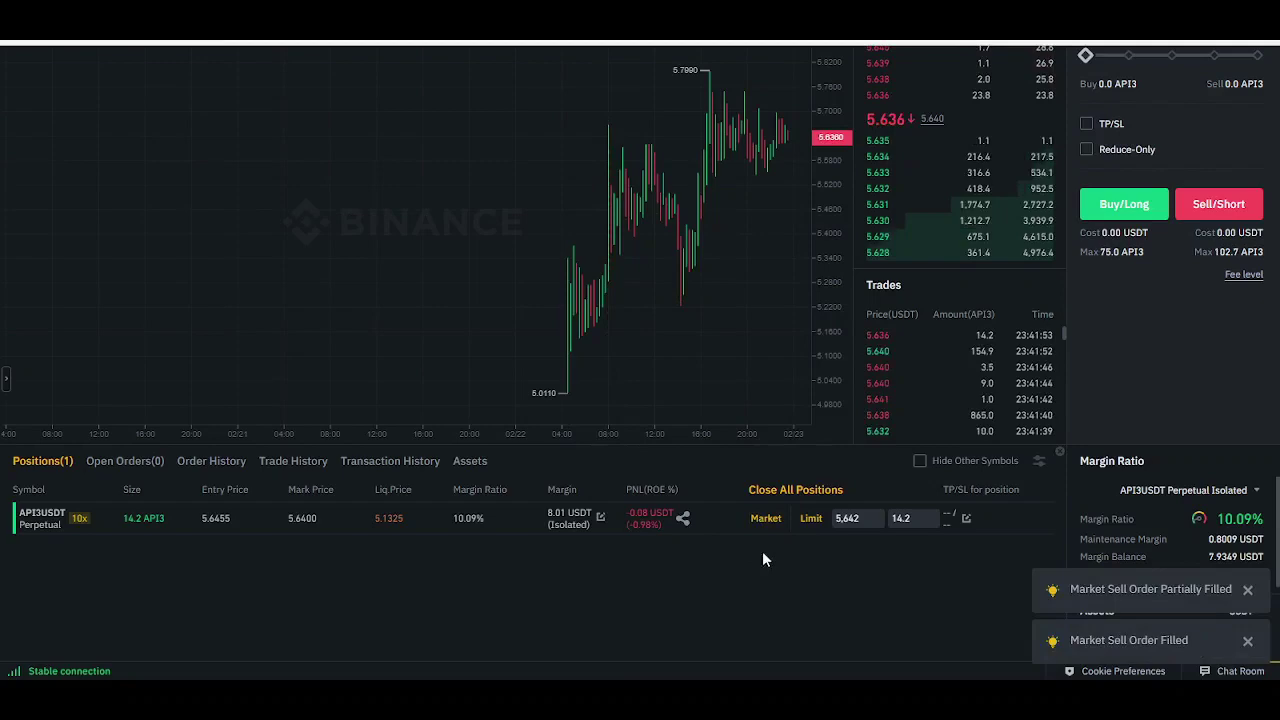
scroll(810, 560, up, 3)
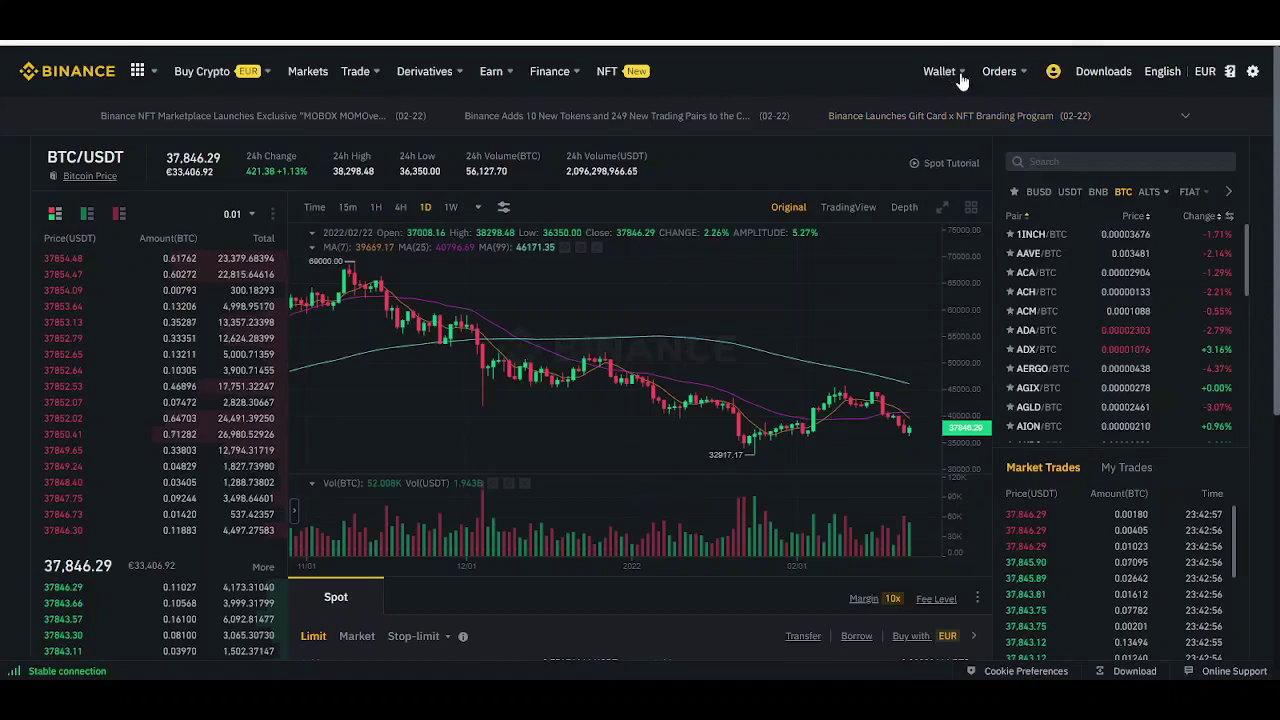
- Go to Wallet > Overview and scroll to the Spot, Margin and USDⓈ-M Futures wallets
click(962, 78)
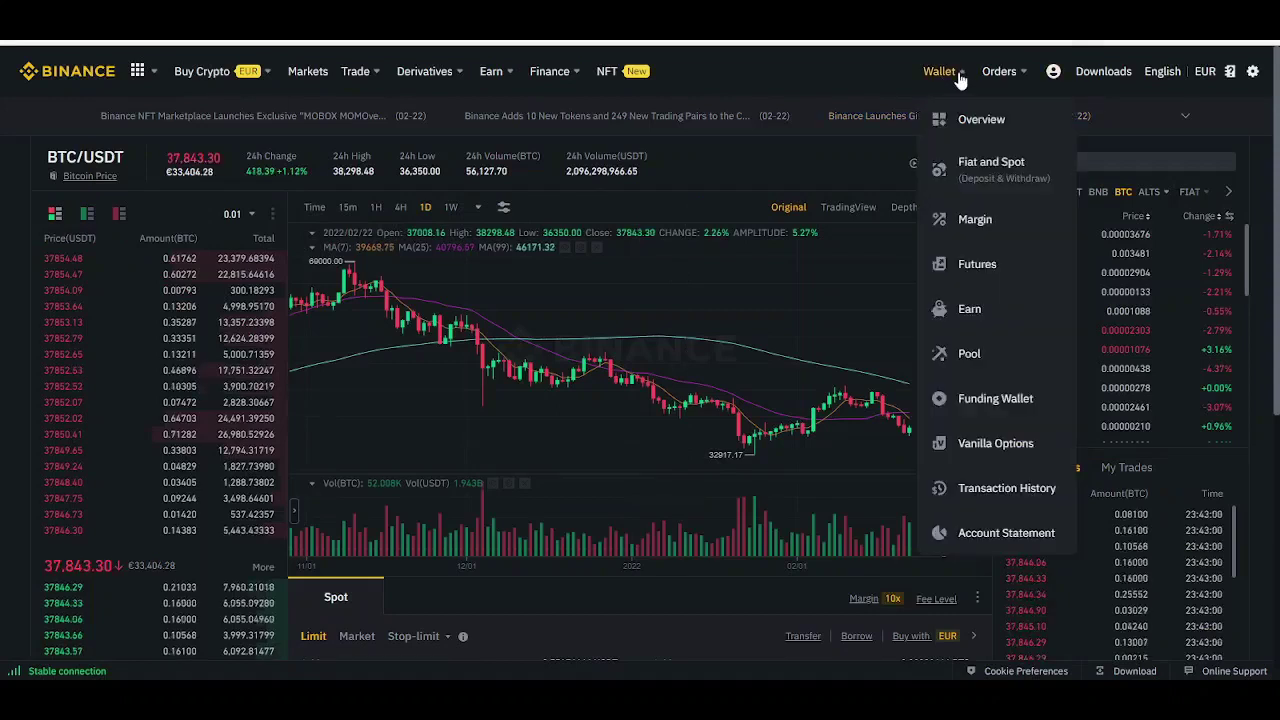
click(975, 136)
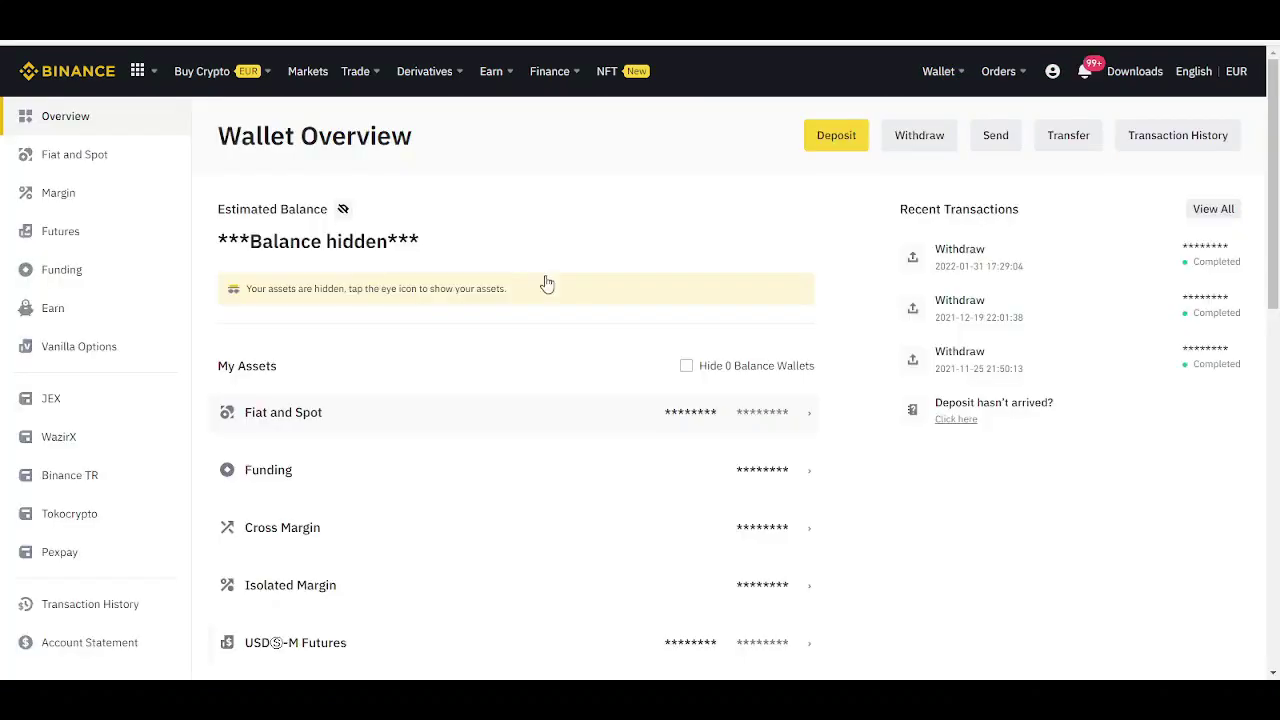
scroll(610, 341, down, 3)
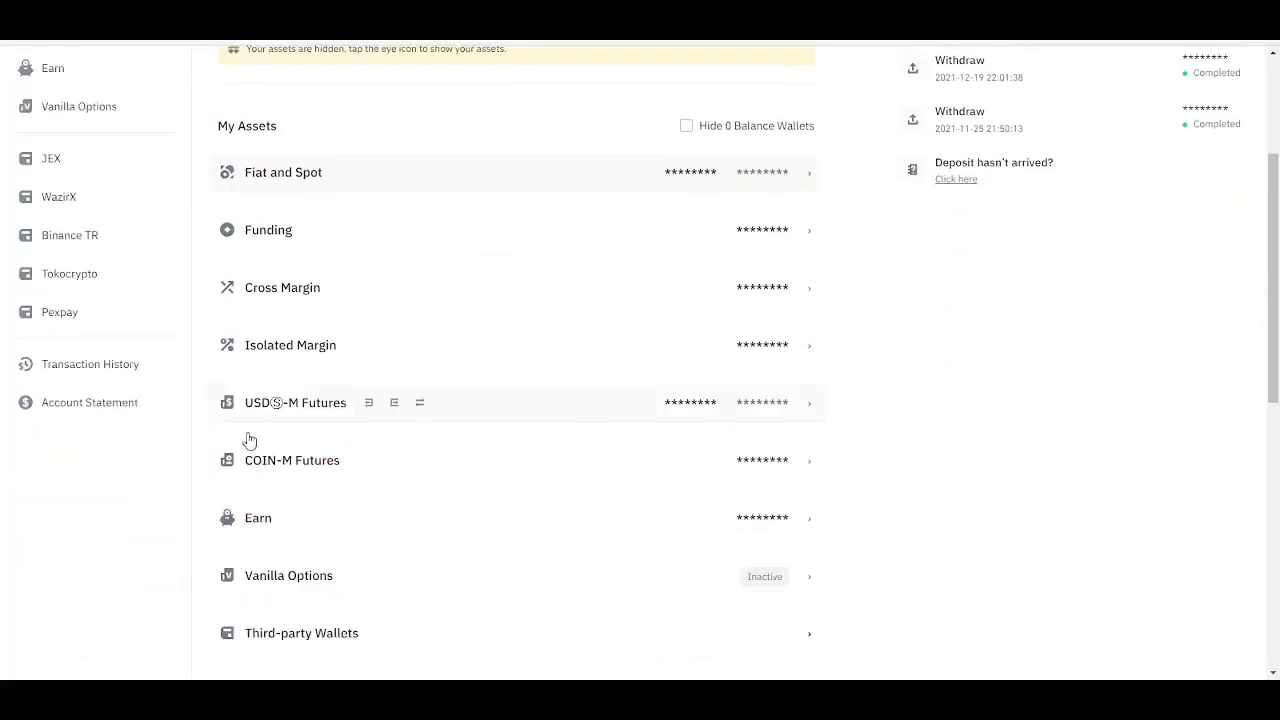
mouse_move(295, 402)
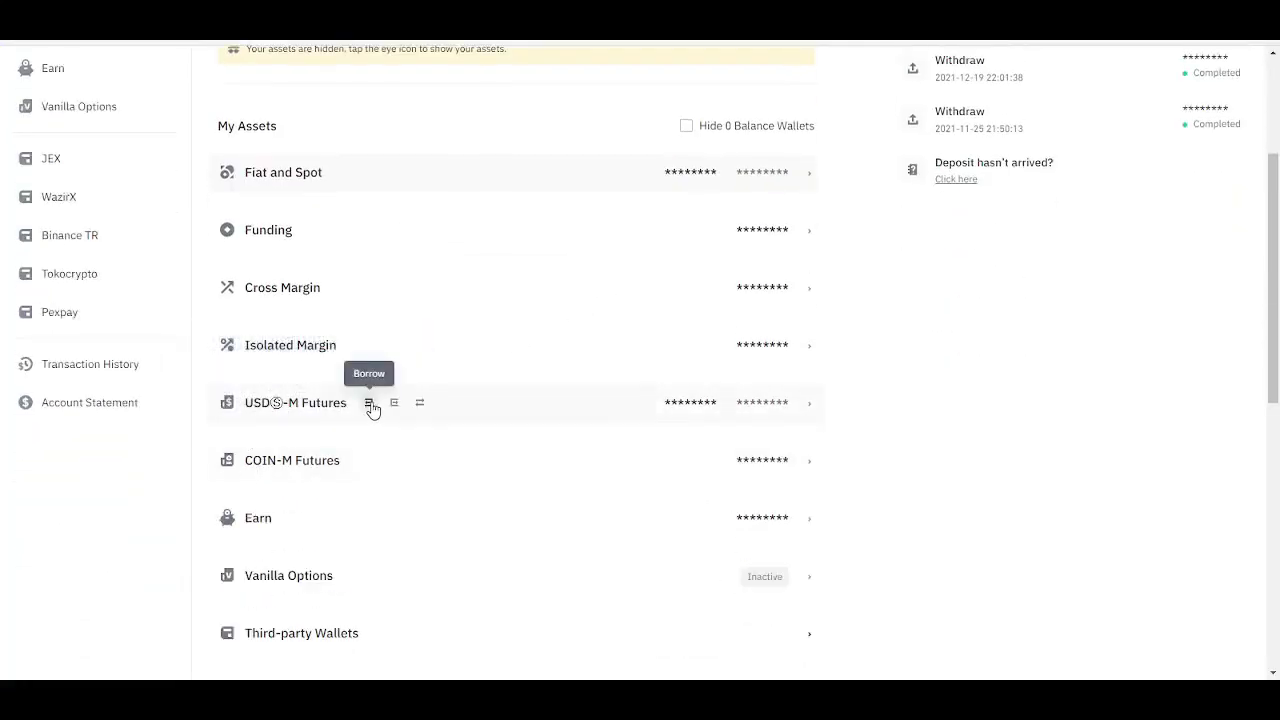
click(420, 405)
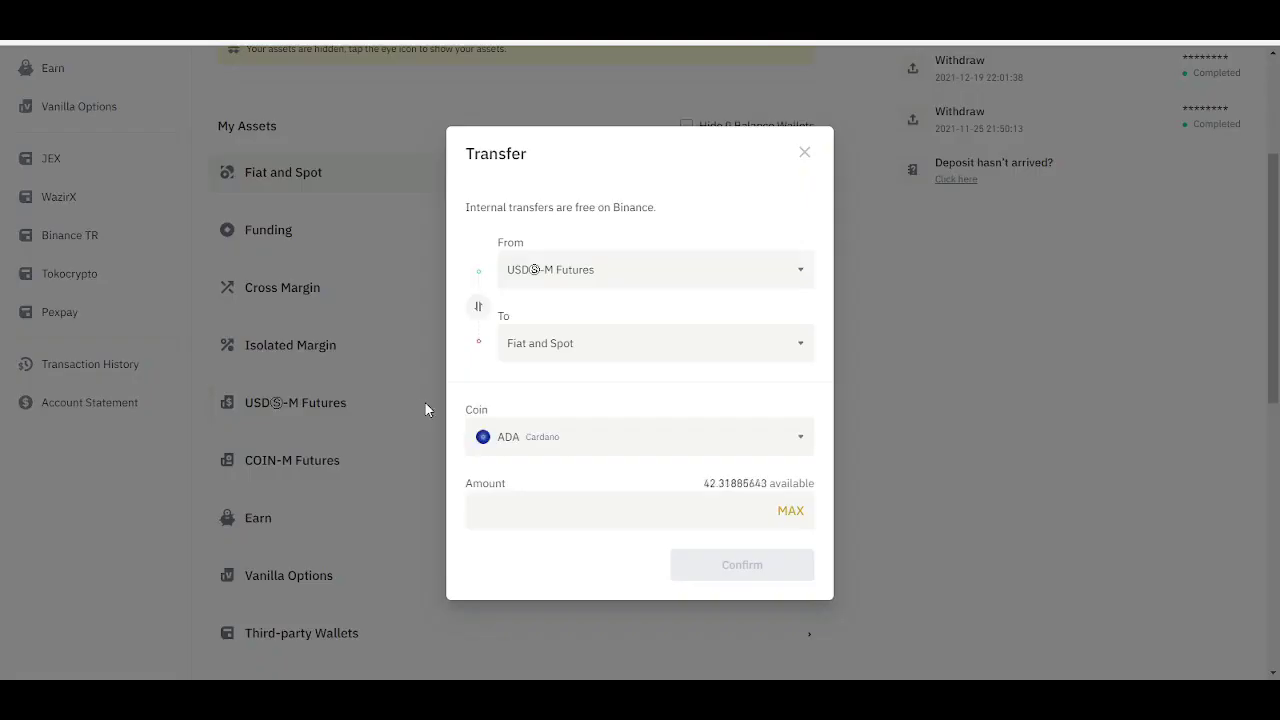
click(587, 284)
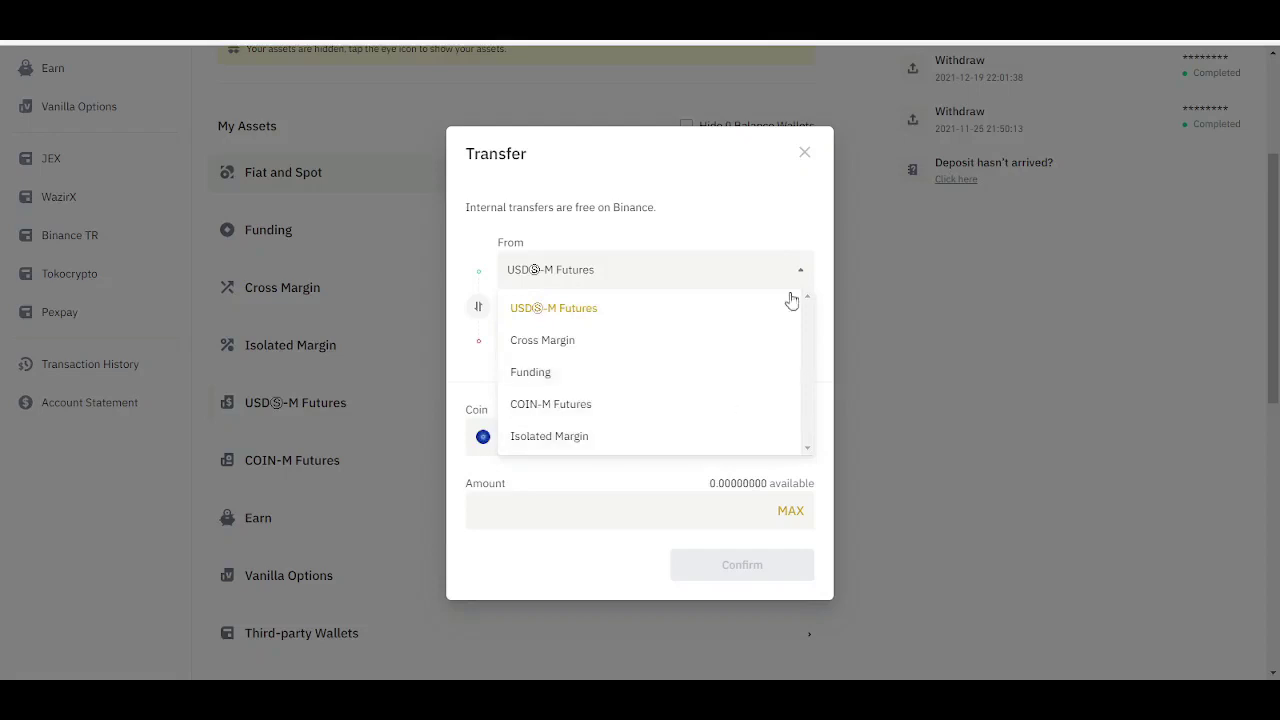
click(717, 274)
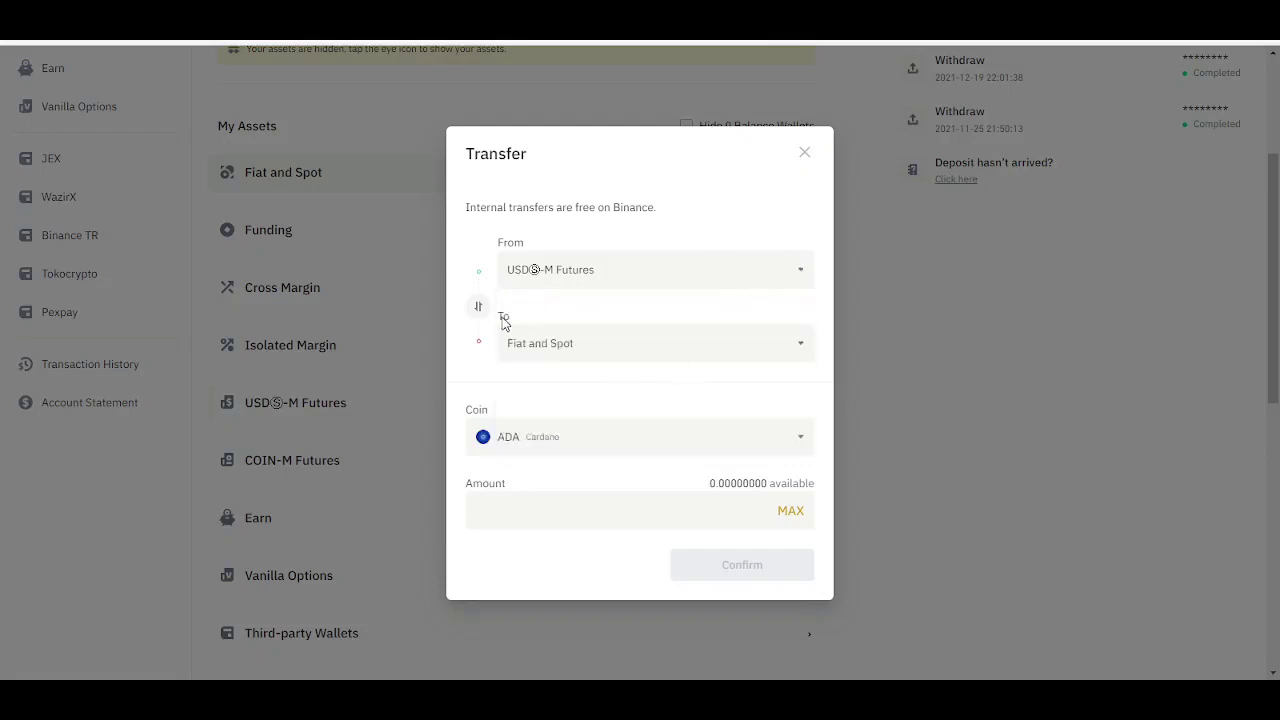
click(479, 309)
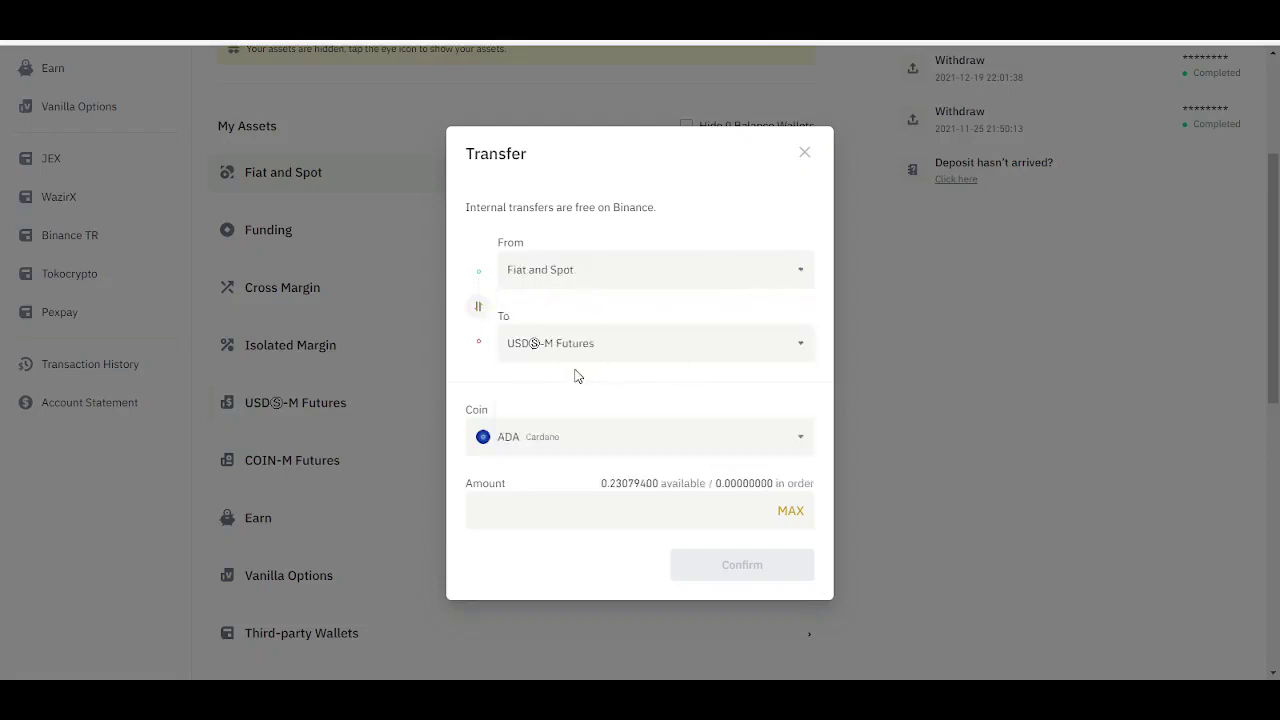
click(805, 153)
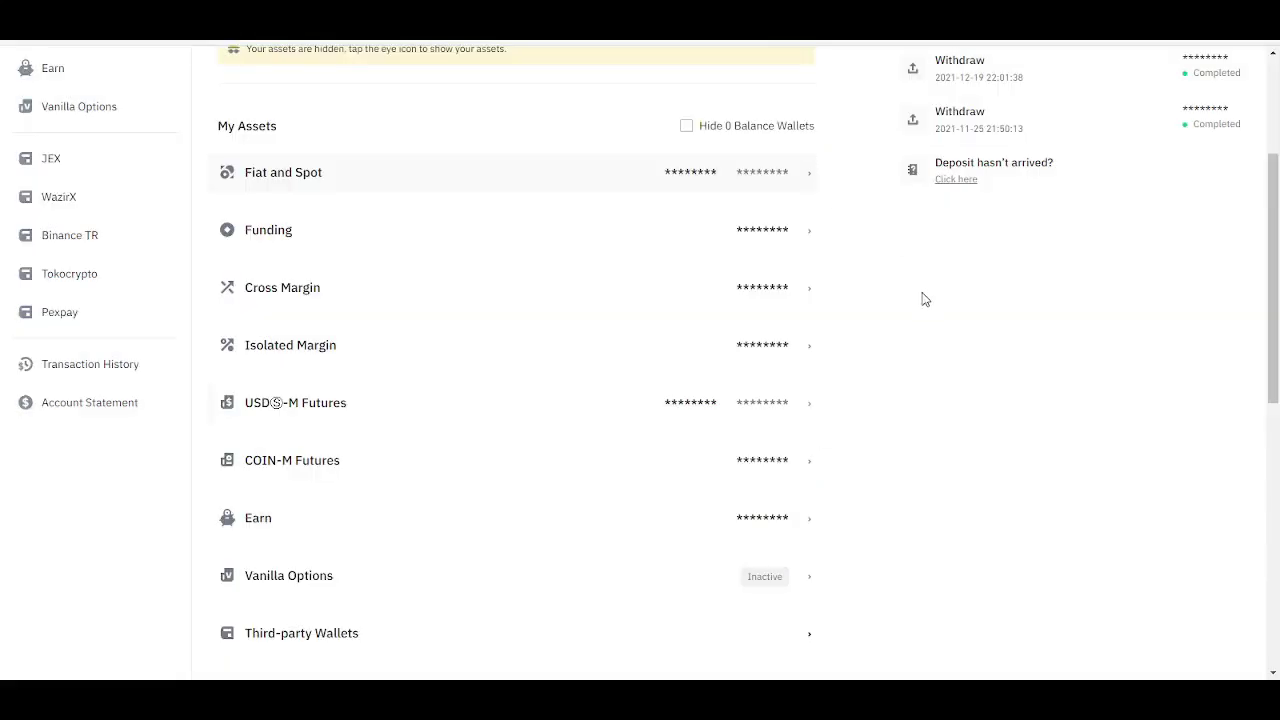